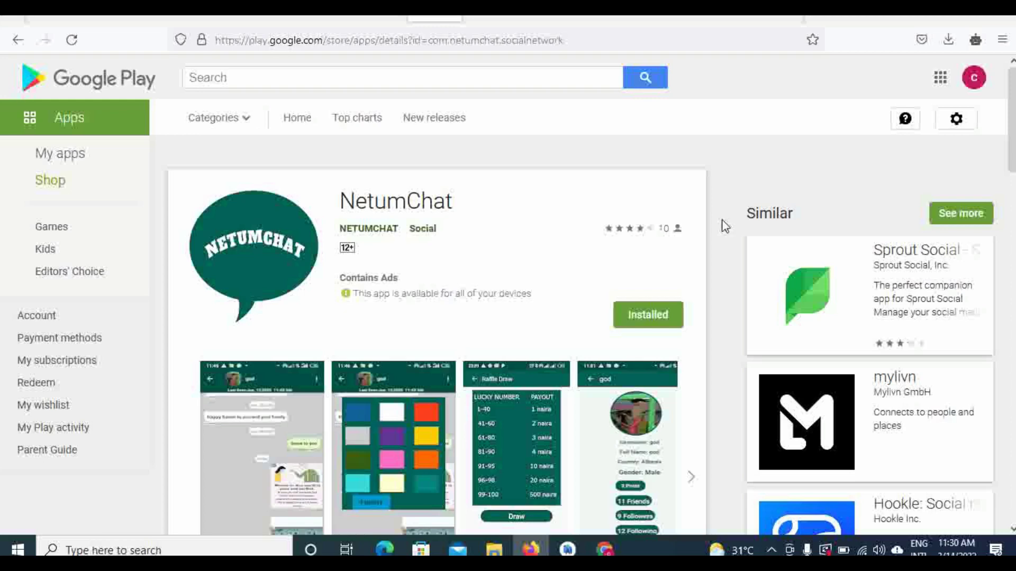
pyautogui.scroll(-1, 720, 222)
pyautogui.scroll(-3, 694, 320)
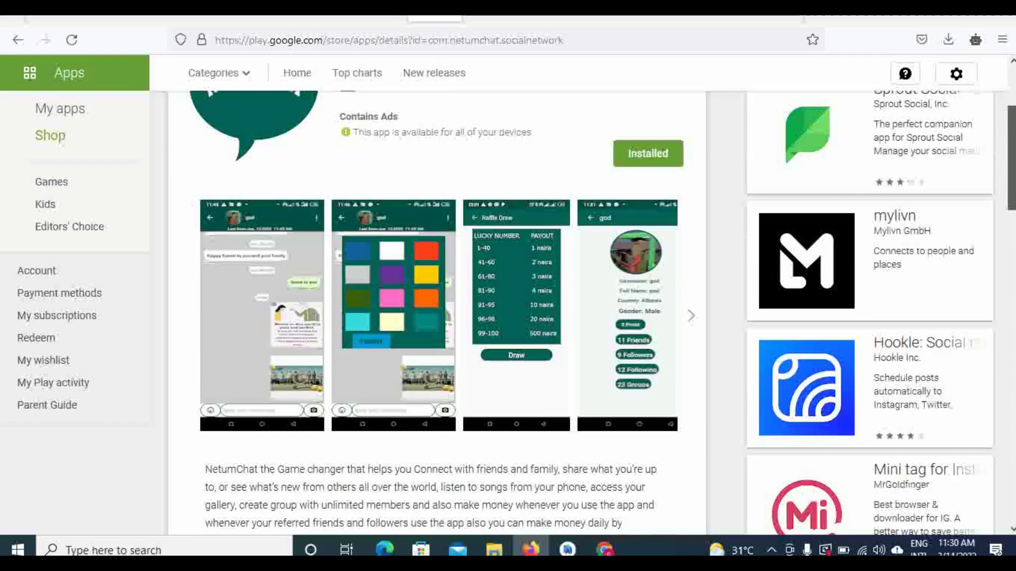
# Advance the NetumChat screenshot carousel through to the last screenshots.
pyautogui.click(691, 314)
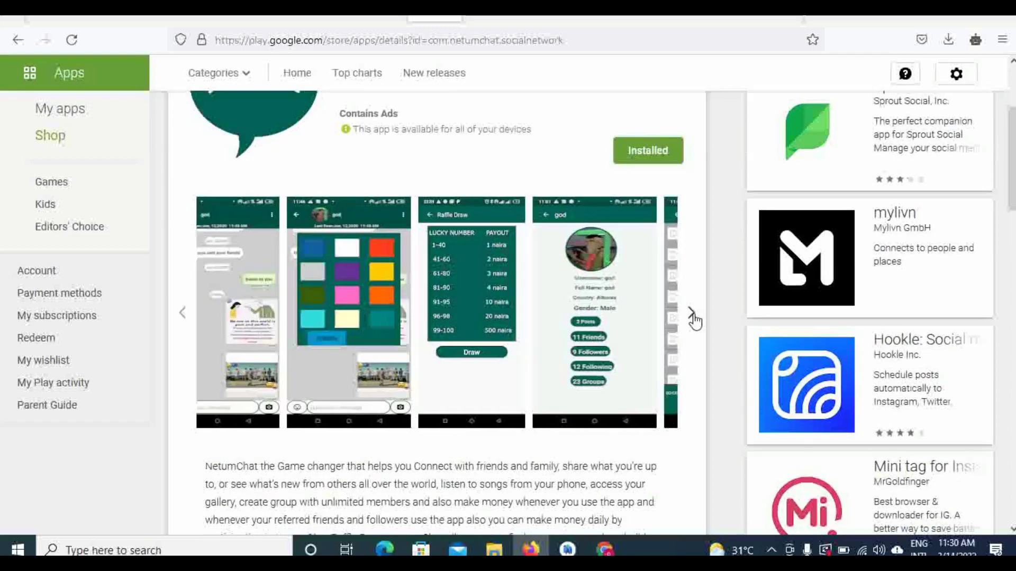
pyautogui.click(692, 316)
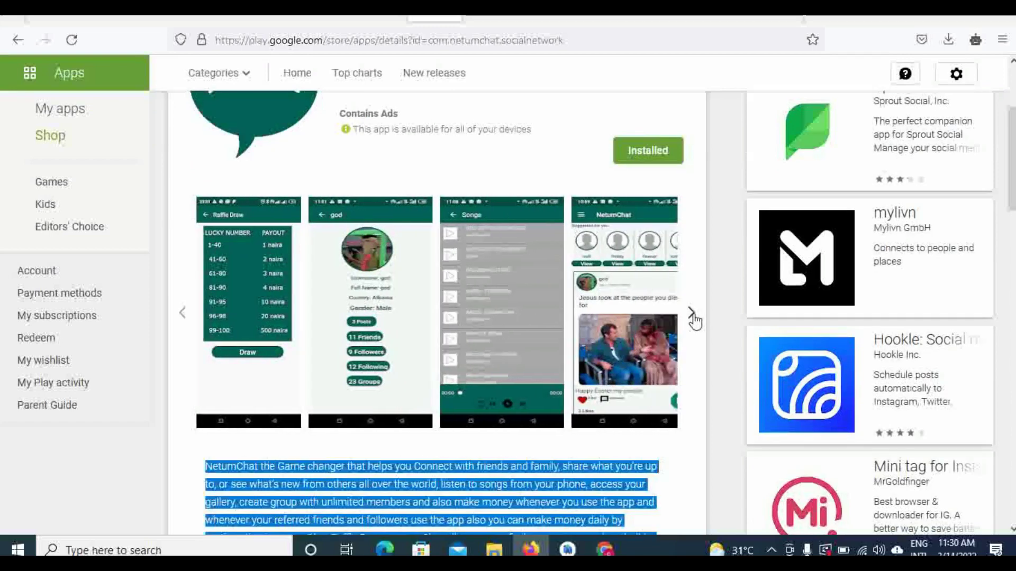
pyautogui.click(691, 316)
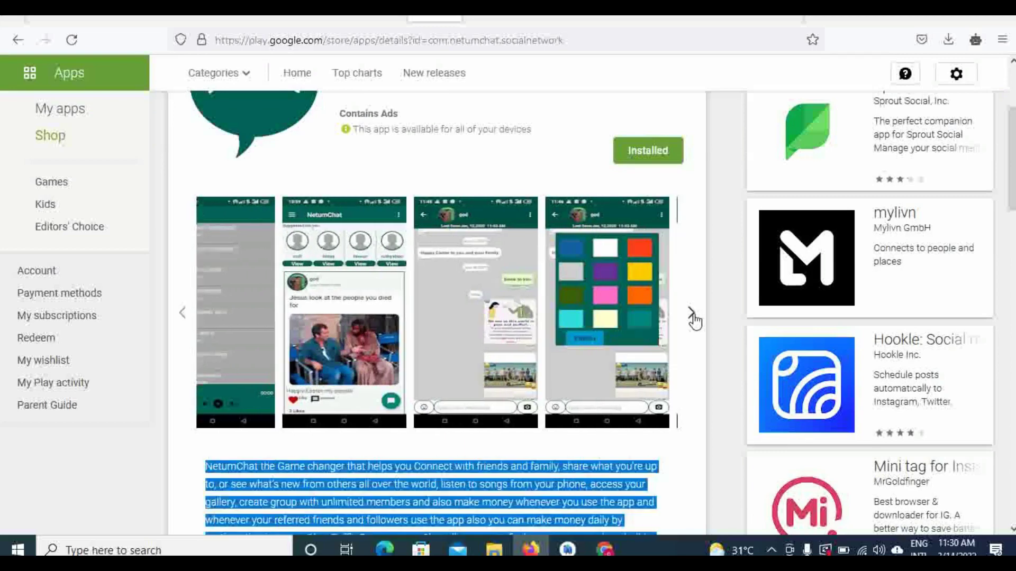
pyautogui.click(691, 315)
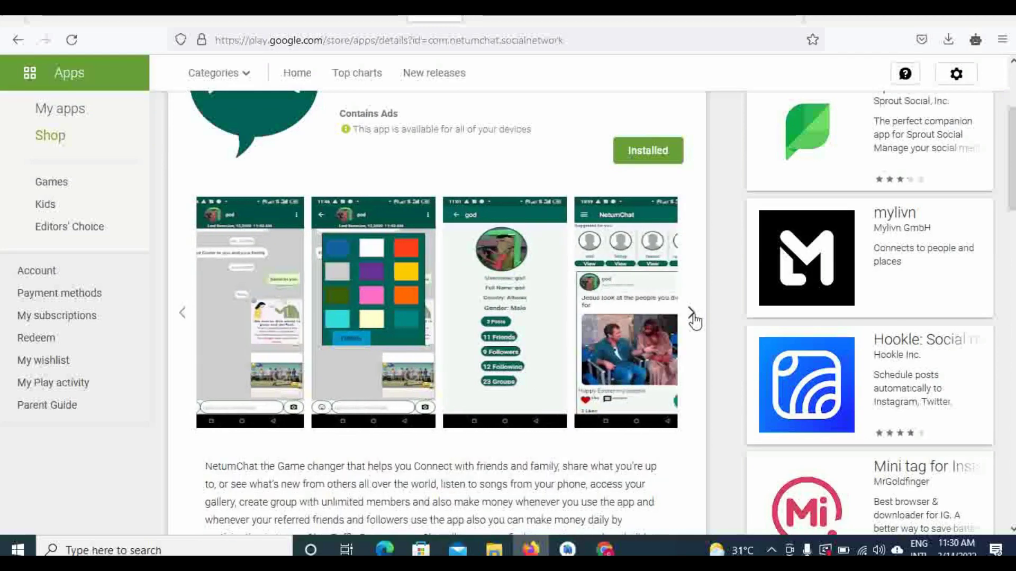
pyautogui.click(691, 315)
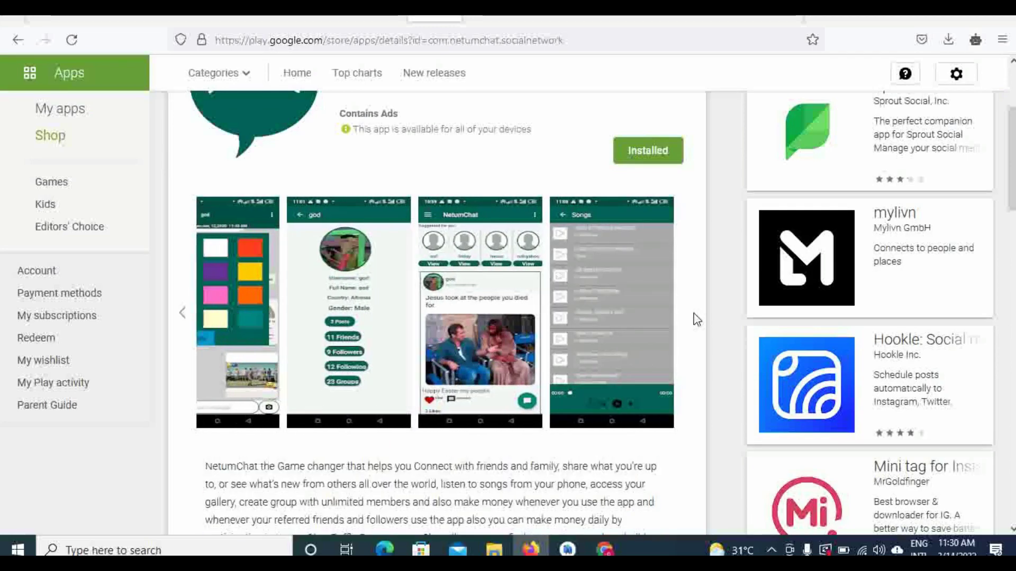
# View the Songs screenshot enlarged, then return to the listing.
pyautogui.click(611, 296)
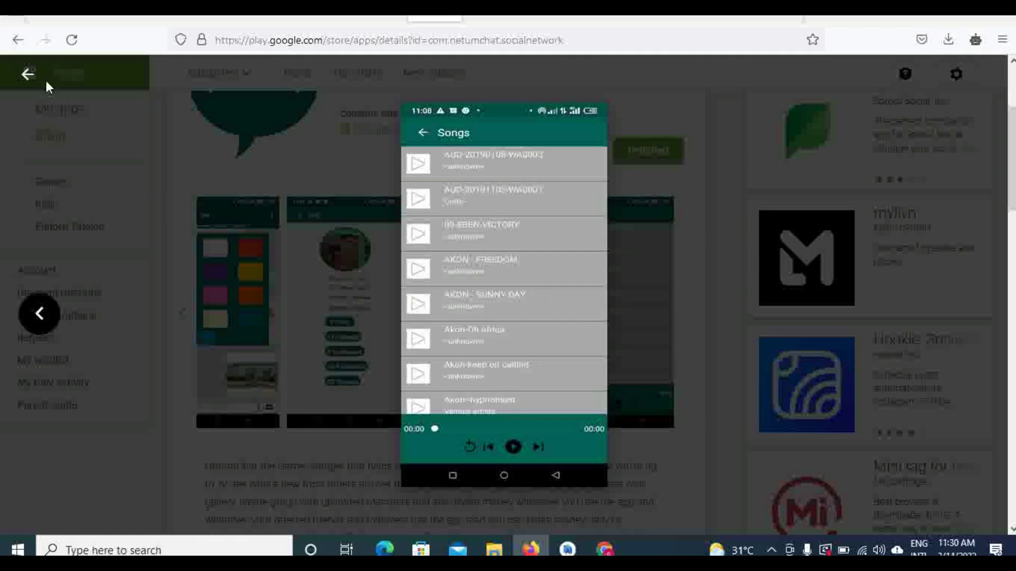
pyautogui.click(27, 74)
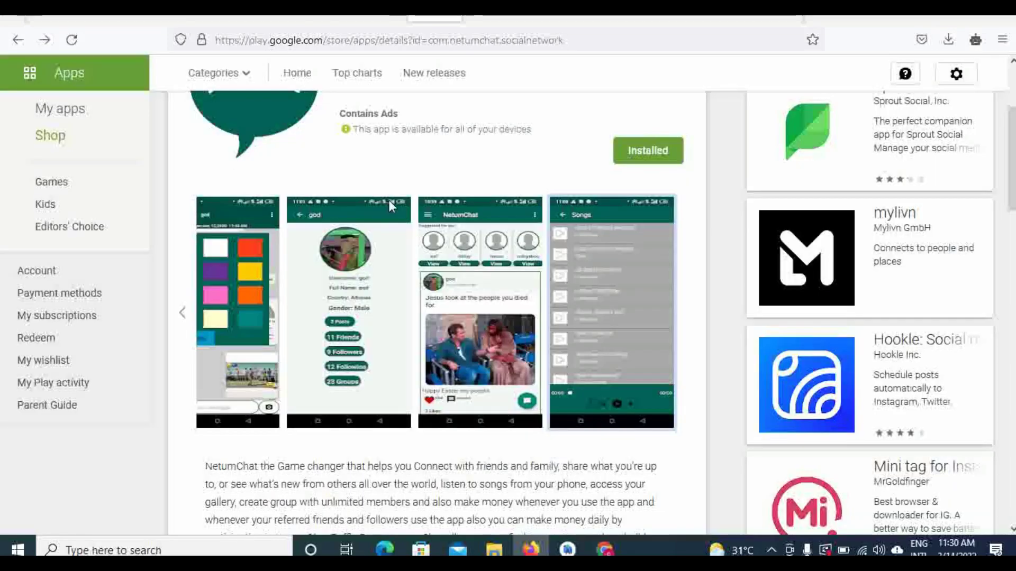
# Go back through the carousel until the profile screenshot is in view again.
pyautogui.click(177, 318)
pyautogui.click(176, 318)
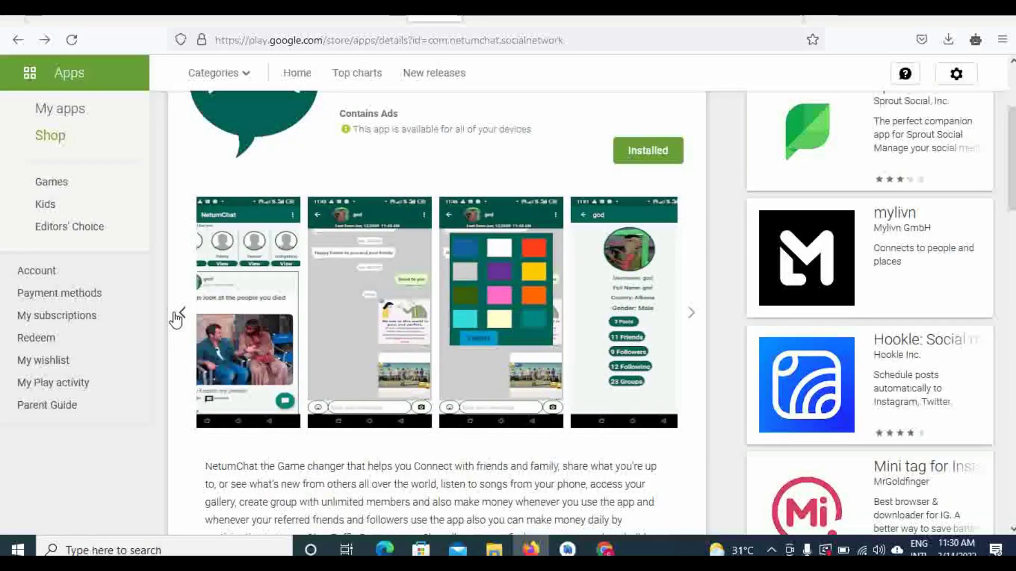
pyautogui.click(177, 318)
pyautogui.click(176, 318)
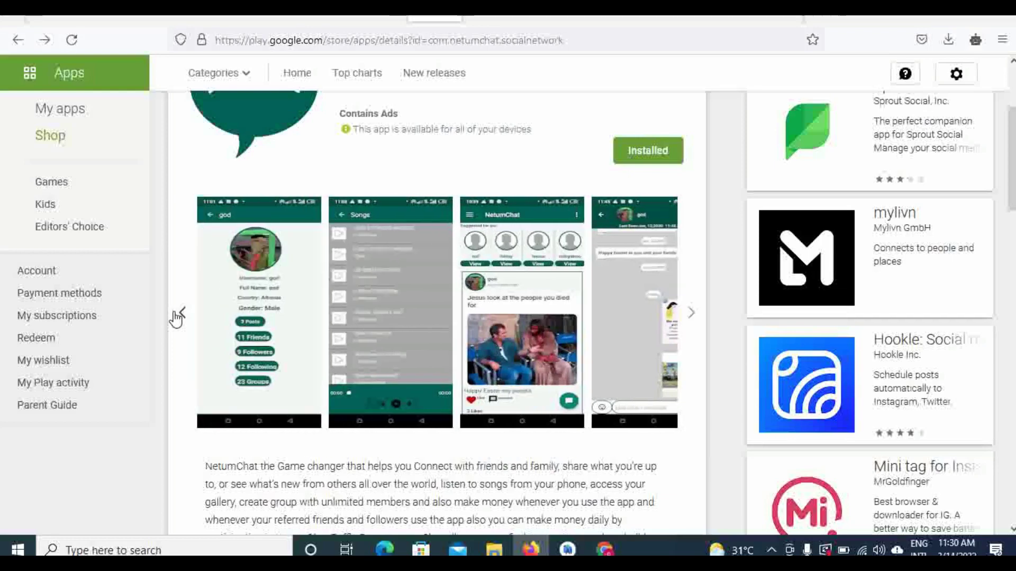
pyautogui.scroll(2, 437, 317)
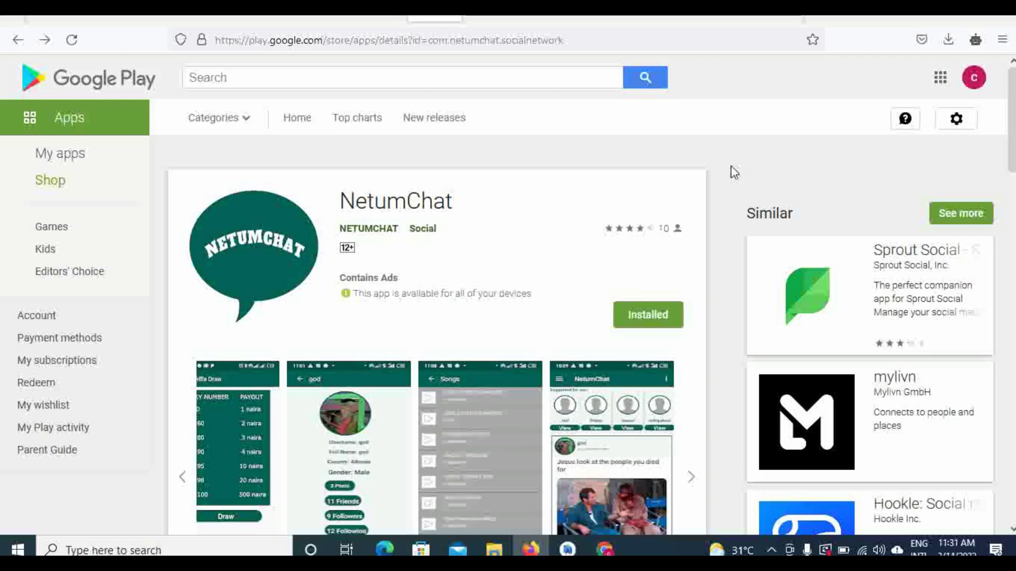
pyautogui.scroll(-3, 833, 215)
pyautogui.scroll(-5, 437, 317)
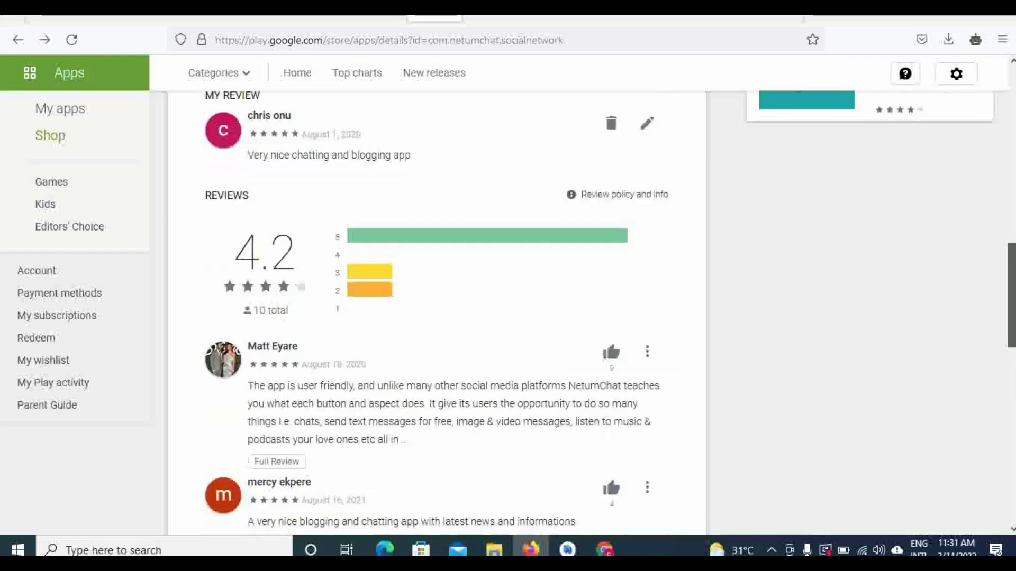
pyautogui.scroll(-2, 437, 318)
pyautogui.scroll(4, 437, 318)
pyautogui.scroll(-1, 436, 318)
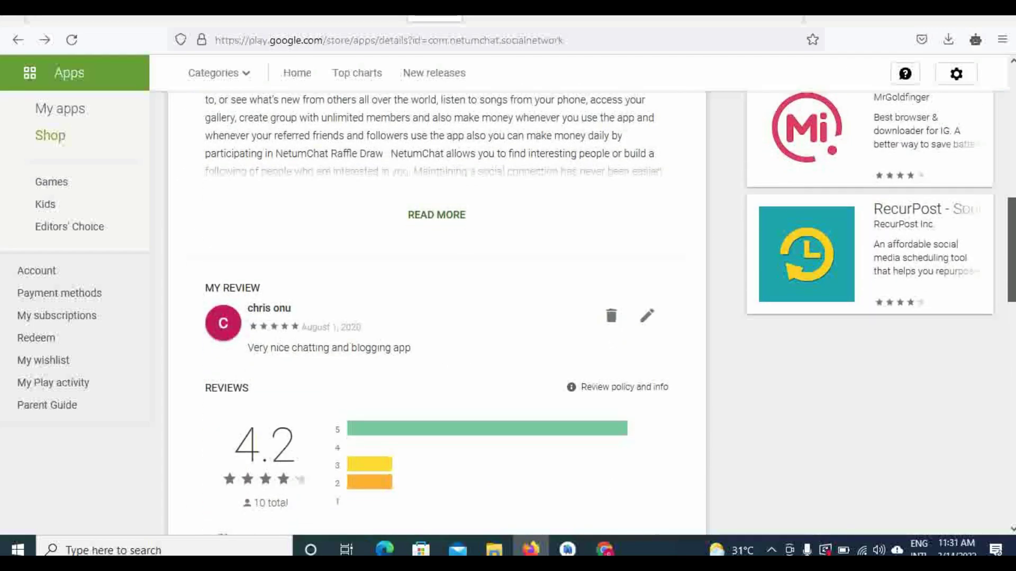
pyautogui.scroll(-2, 437, 318)
pyautogui.scroll(-4, 436, 317)
pyautogui.scroll(-2, 437, 318)
pyautogui.scroll(2, 437, 317)
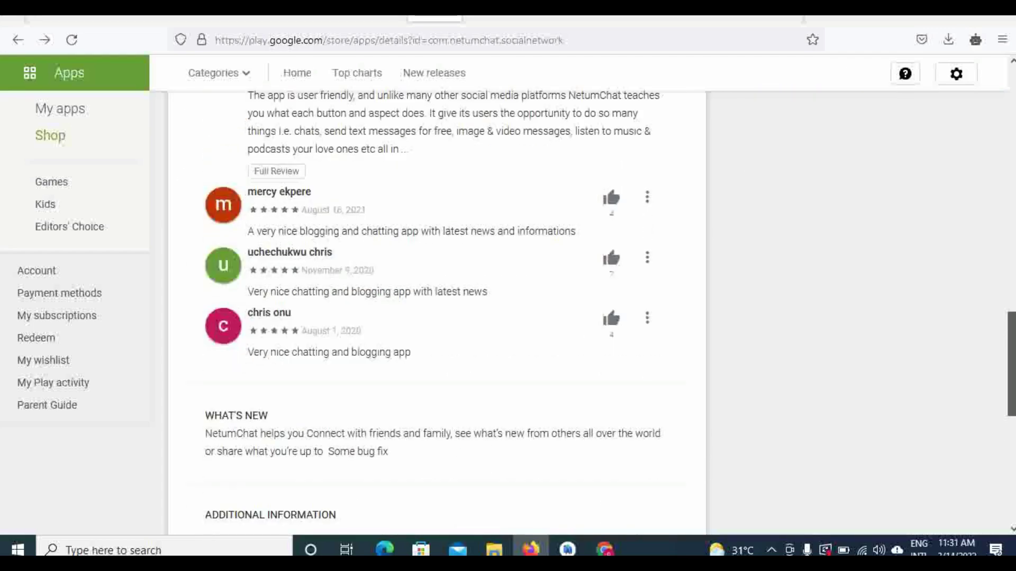
pyautogui.scroll(1, 437, 318)
pyautogui.scroll(2, 437, 317)
pyautogui.scroll(1, 437, 318)
pyautogui.scroll(3, 437, 317)
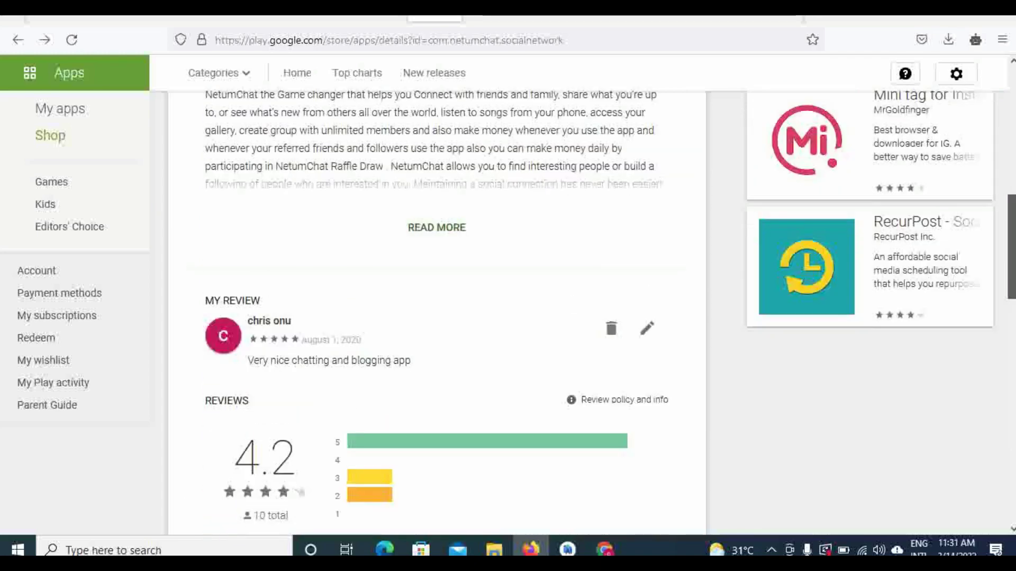
pyautogui.scroll(-1, 437, 317)
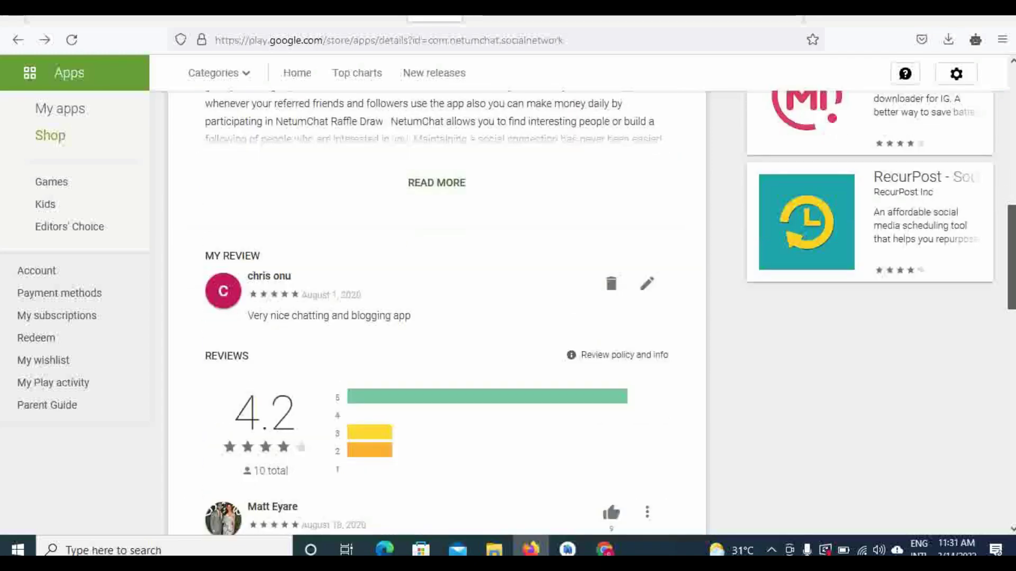
pyautogui.click(442, 185)
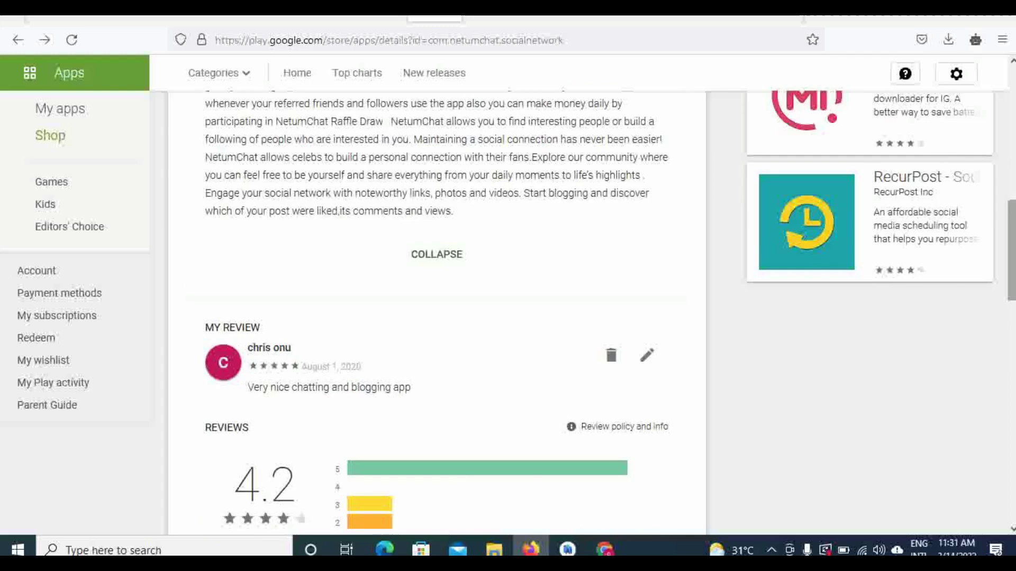
pyautogui.scroll(2, 567, 273)
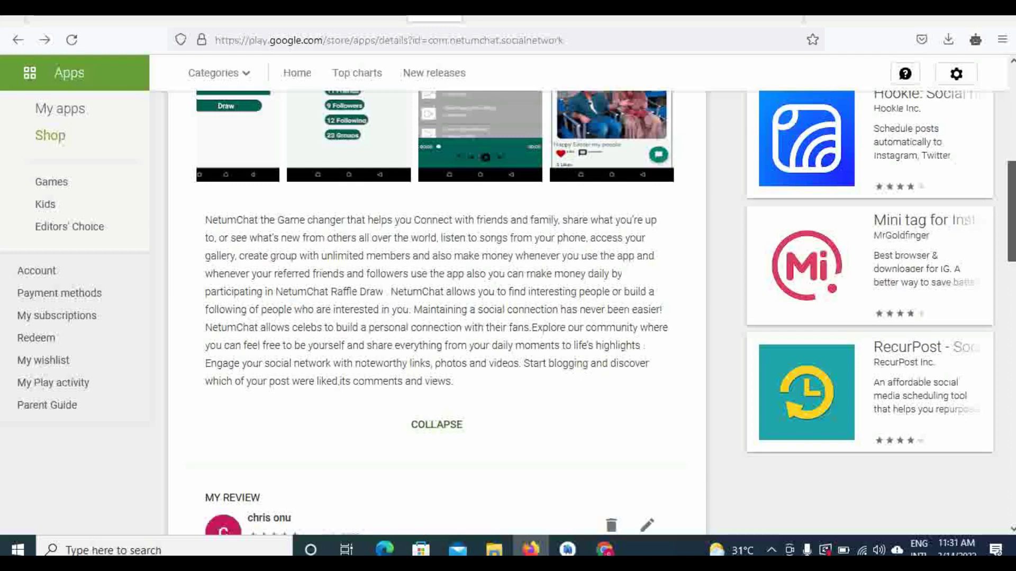
pyautogui.scroll(-1, 619, 273)
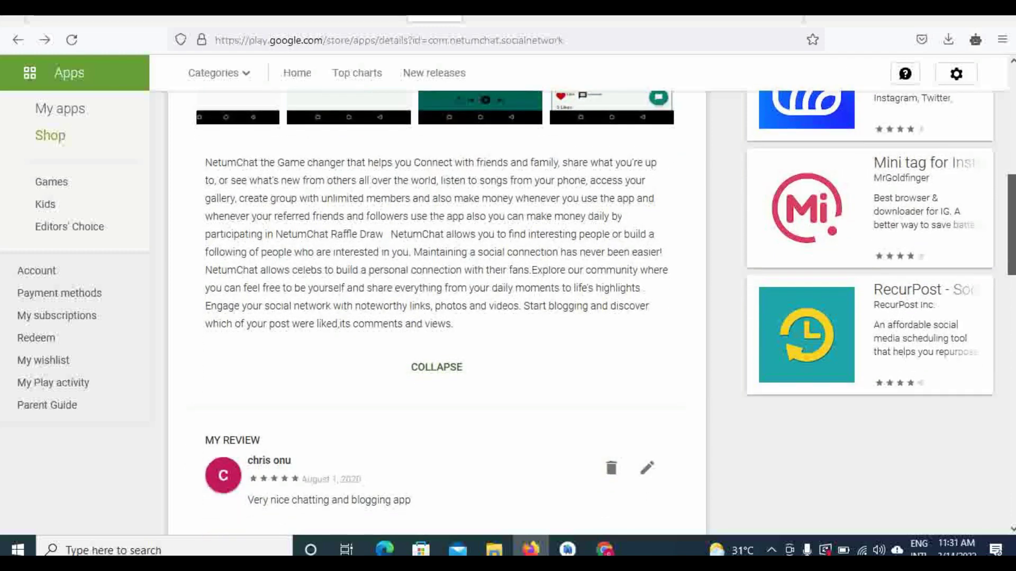
pyautogui.scroll(-1, 437, 317)
pyautogui.scroll(-3, 436, 318)
pyautogui.scroll(-3, 437, 317)
pyautogui.scroll(-2, 437, 318)
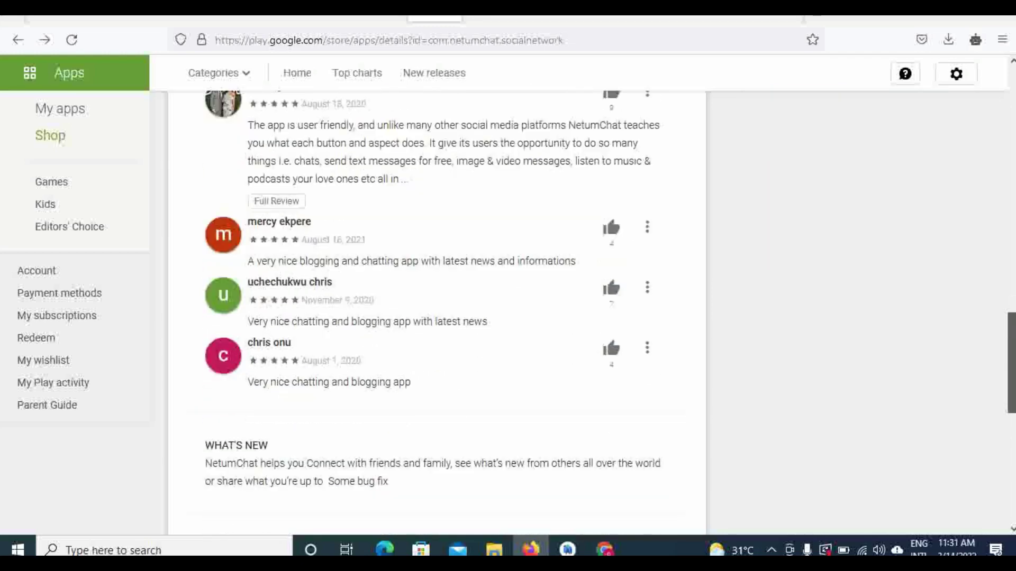
pyautogui.scroll(3, 438, 318)
pyautogui.scroll(5, 437, 318)
pyautogui.scroll(3, 436, 317)
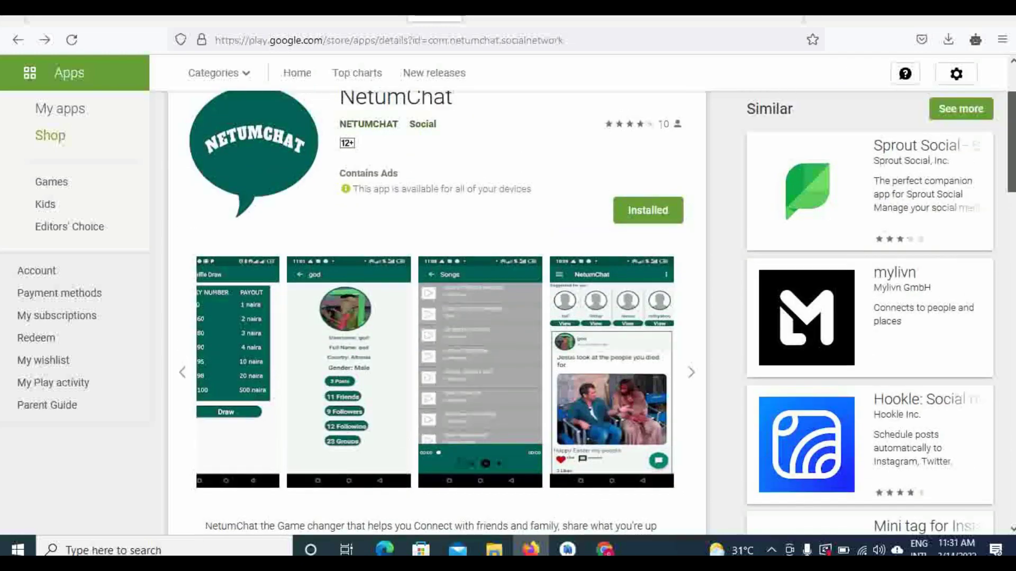
pyautogui.scroll(2, 436, 317)
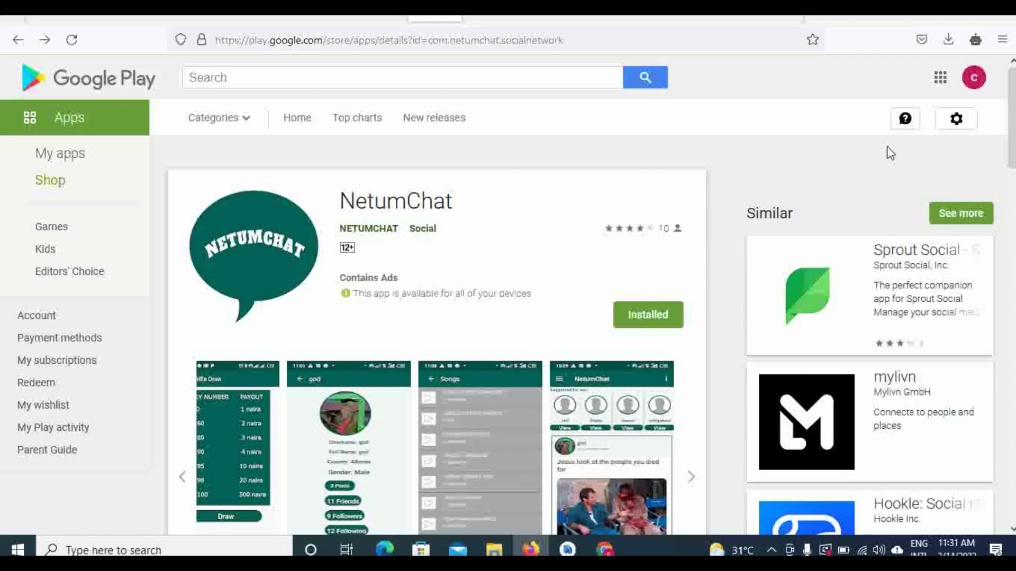
pyautogui.moveTo(1011, 119); pyautogui.dragTo(1011, 305)
pyautogui.scroll(-5, 643, 278)
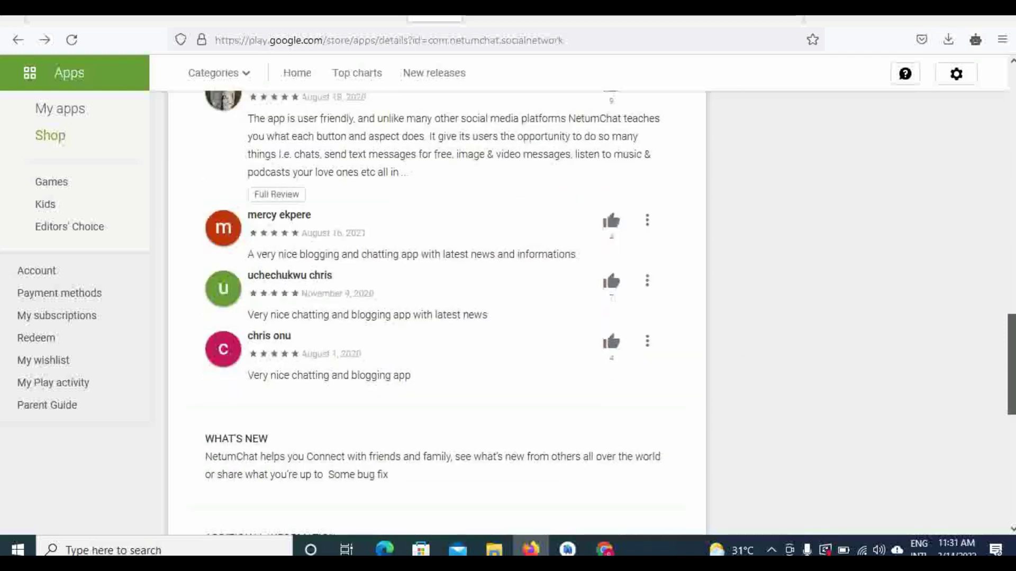
pyautogui.scroll(-3, 643, 279)
pyautogui.scroll(-3, 644, 278)
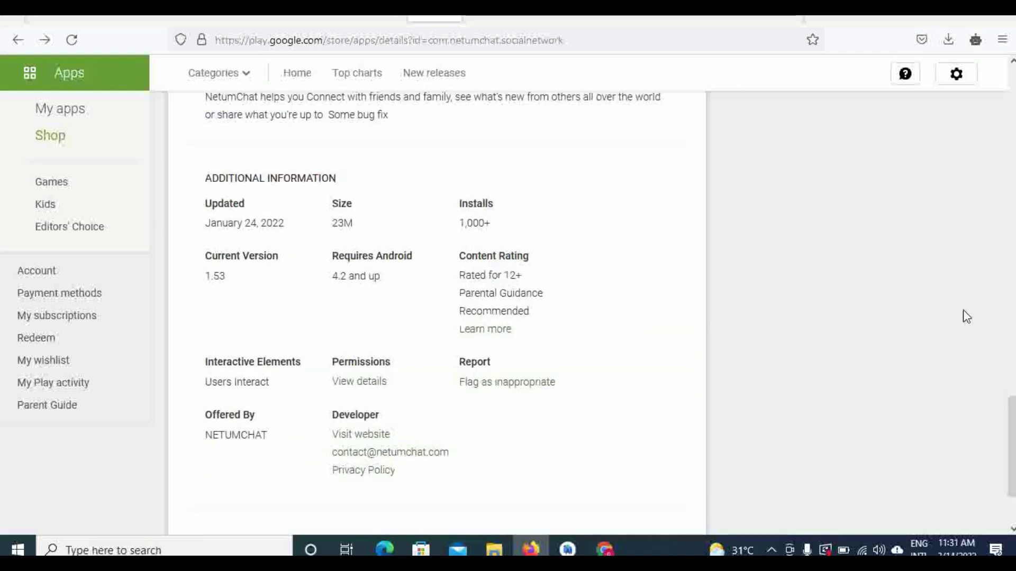
pyautogui.moveTo(1013, 429); pyautogui.dragTo(1014, 119)
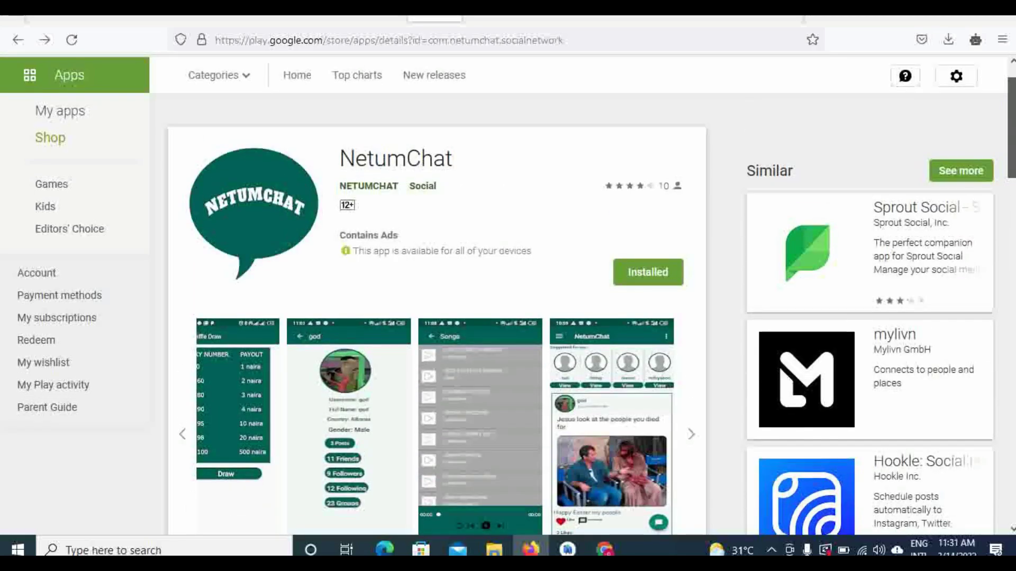
pyautogui.scroll(2, 547, 162)
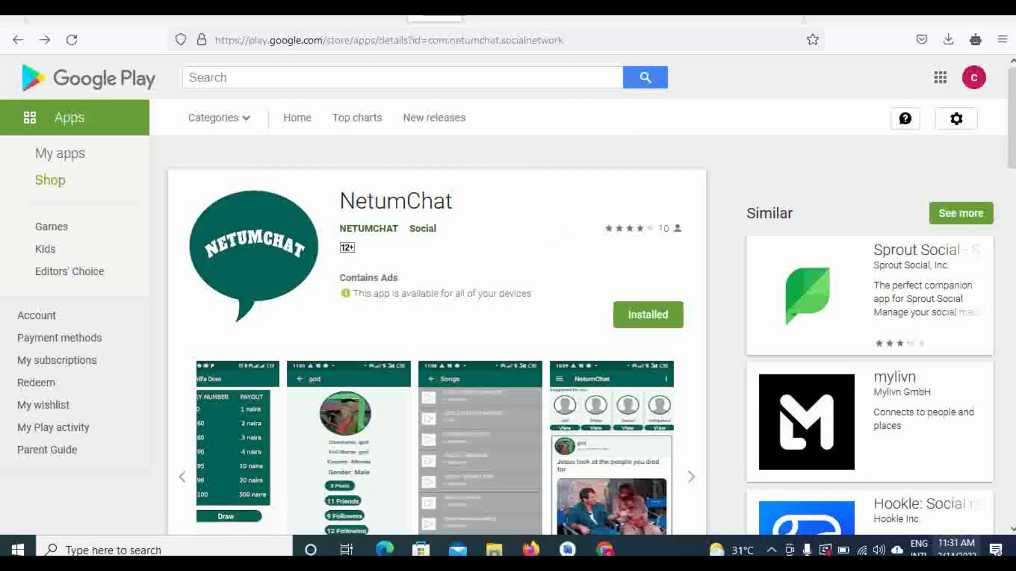
# Check today's date on the taskbar calendar, then bring the AdMob dashboard forward.
pyautogui.click(957, 549)
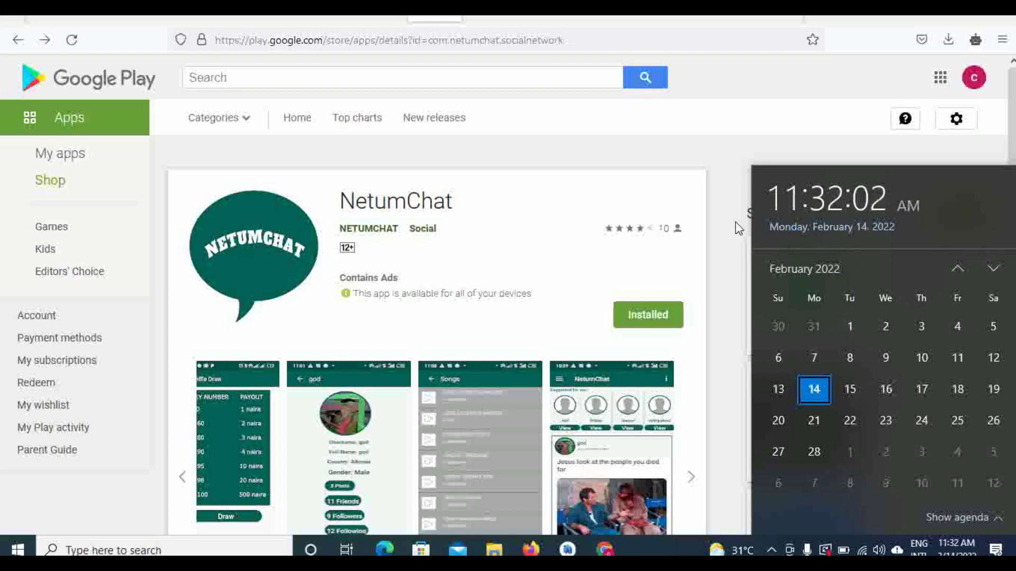
pyautogui.click(605, 550)
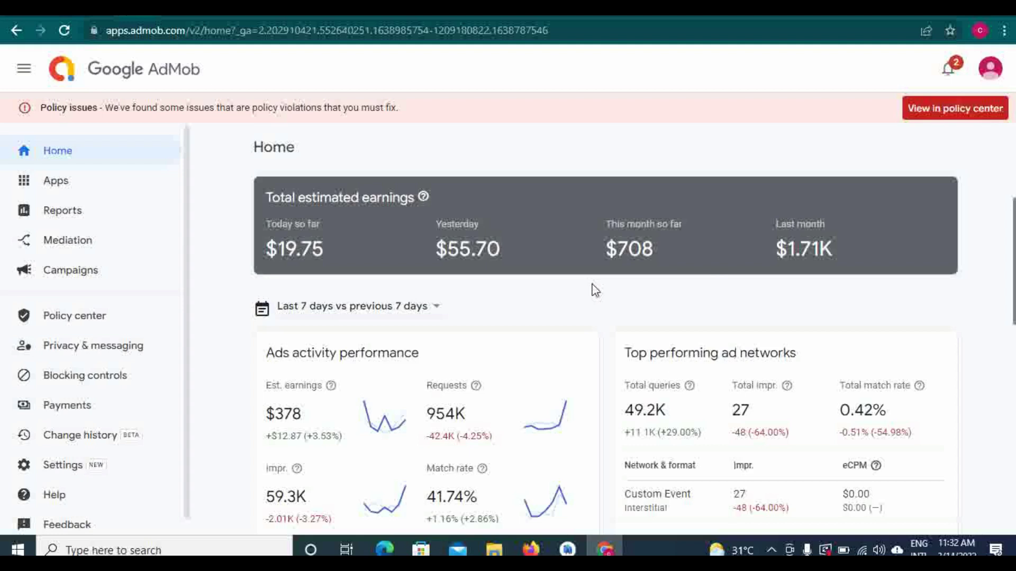
pyautogui.click(955, 549)
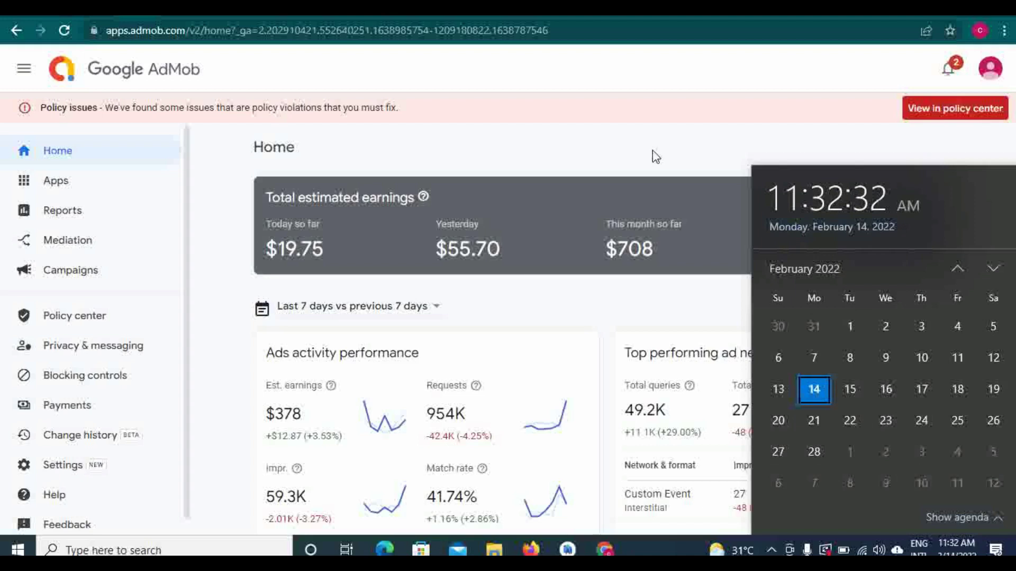
pyautogui.click(579, 162)
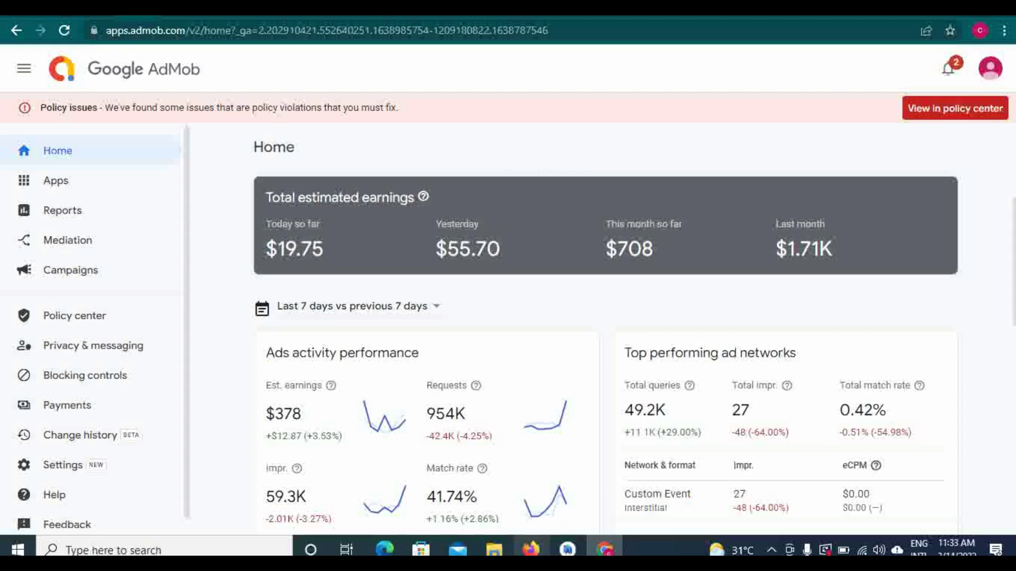
# Switch to the Firefox window with the NetumChat Play Store listing.
pyautogui.click(532, 549)
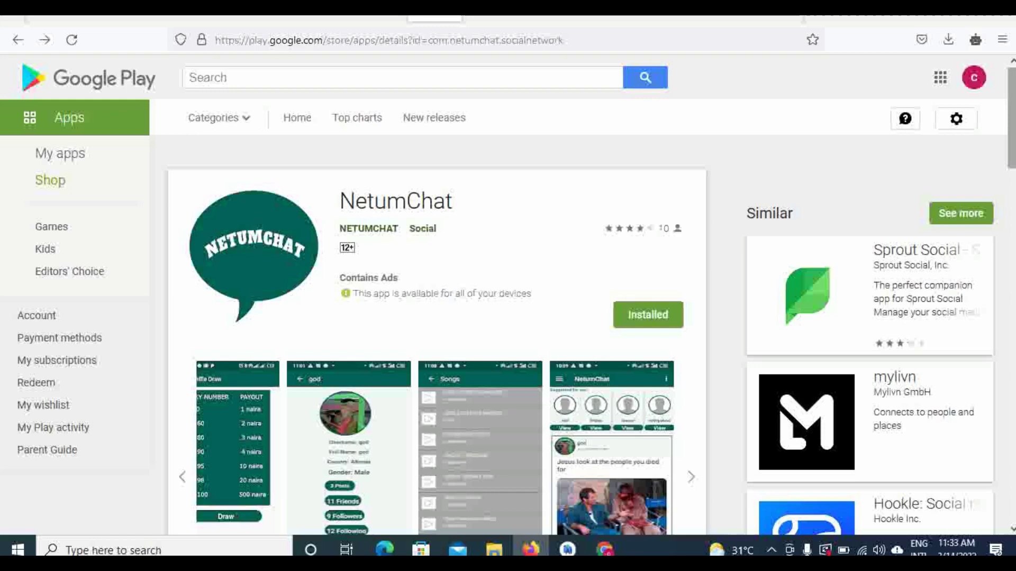
pyautogui.scroll(-5, 437, 317)
pyautogui.scroll(-5, 437, 318)
pyautogui.scroll(-5, 436, 317)
pyautogui.scroll(-2, 556, 307)
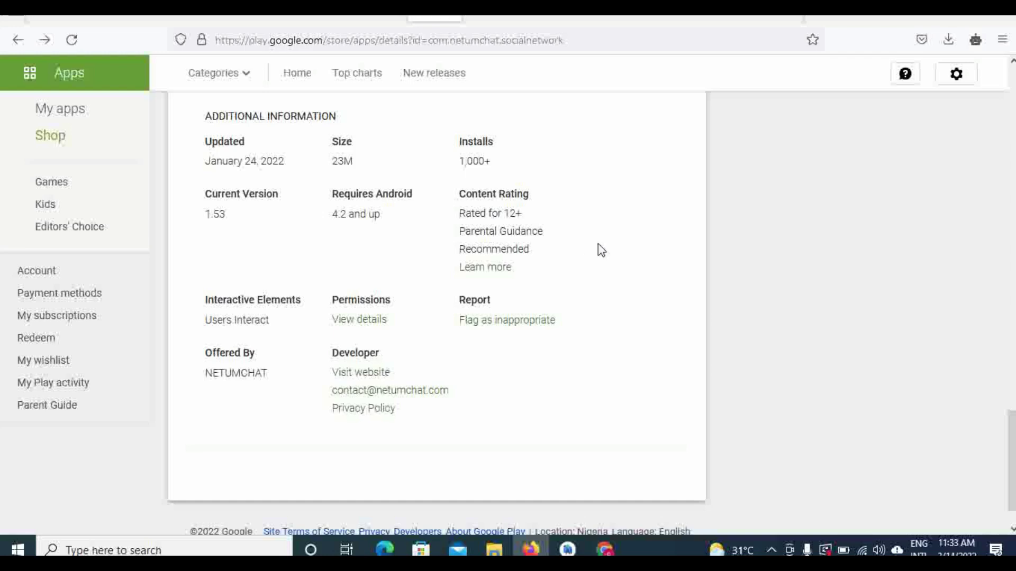
pyautogui.moveTo(1011, 421); pyautogui.dragTo(1011, 79)
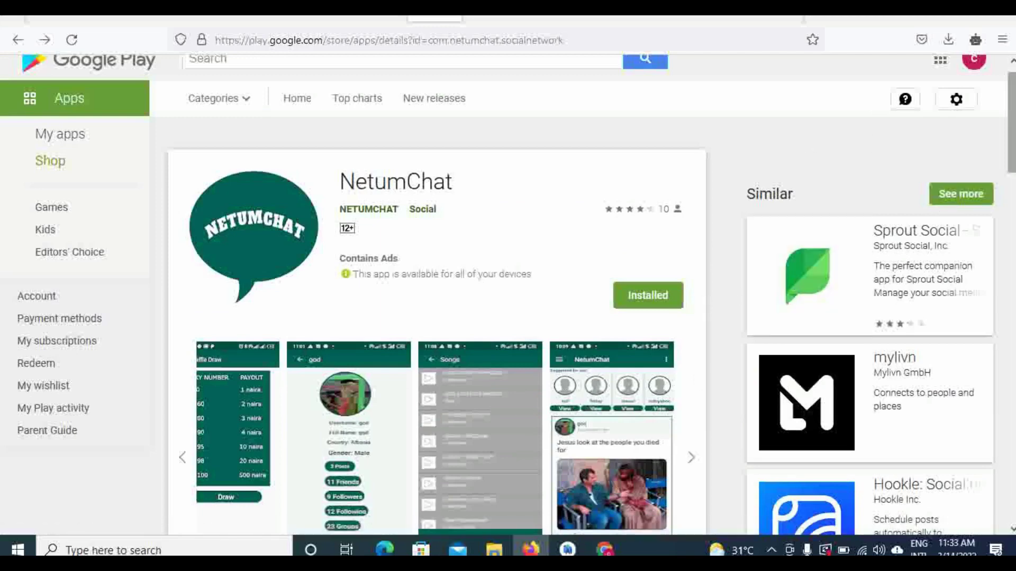
pyautogui.moveTo(1012, 120); pyautogui.dragTo(1012, 477)
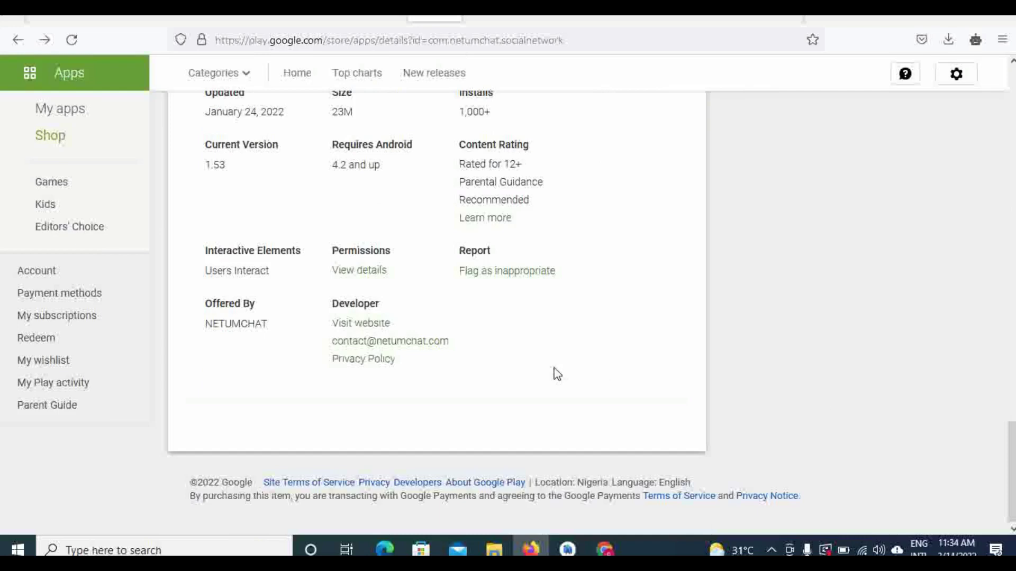
# Switch back to the Chrome window with the AdMob home dashboard.
pyautogui.click(609, 547)
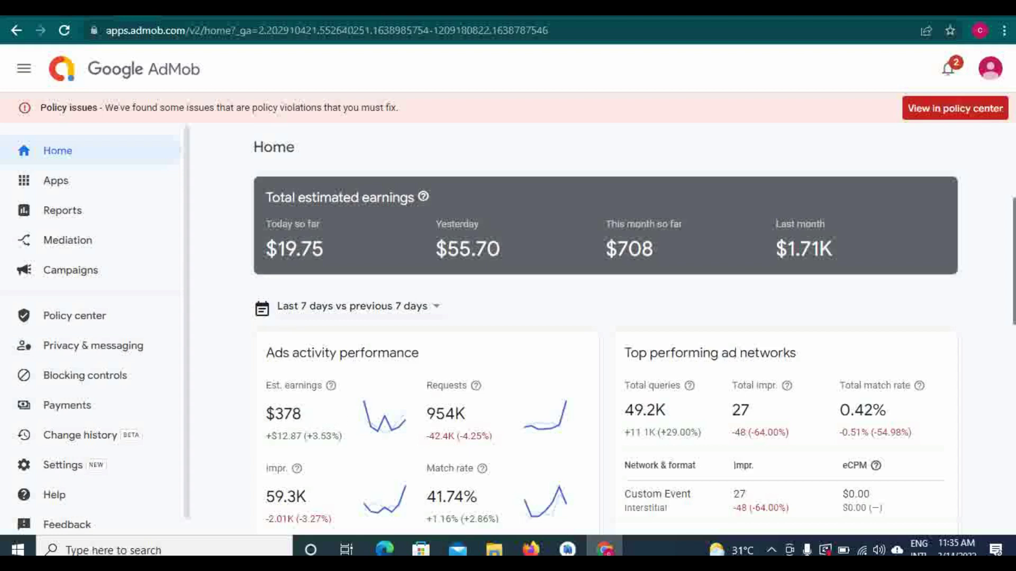
pyautogui.scroll(-1, 1013, 262)
pyautogui.scroll(-1, 606, 354)
pyautogui.scroll(-1, 606, 354)
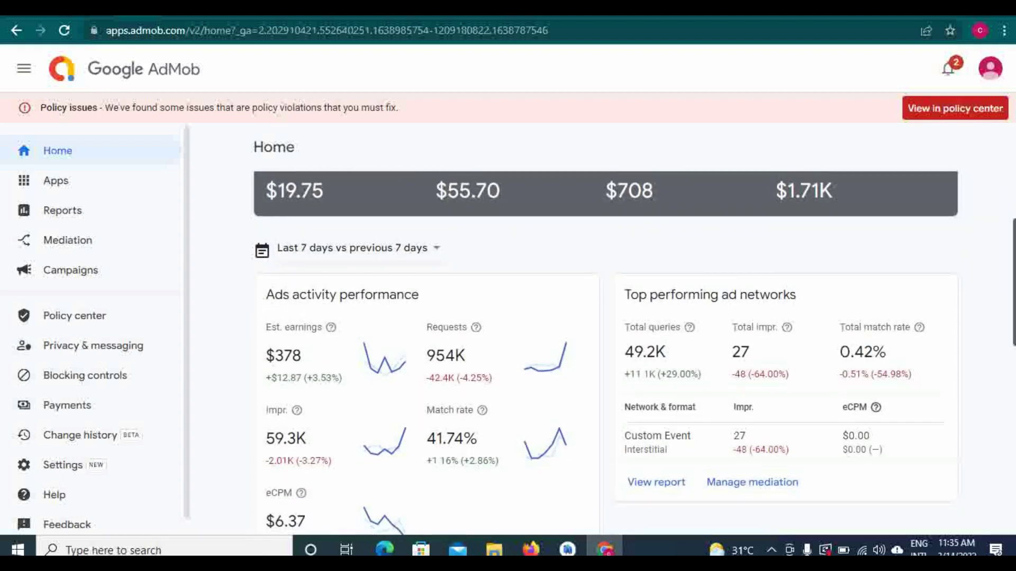
pyautogui.scroll(-1, 606, 353)
pyautogui.scroll(-1, 605, 352)
pyautogui.scroll(-1, 978, 296)
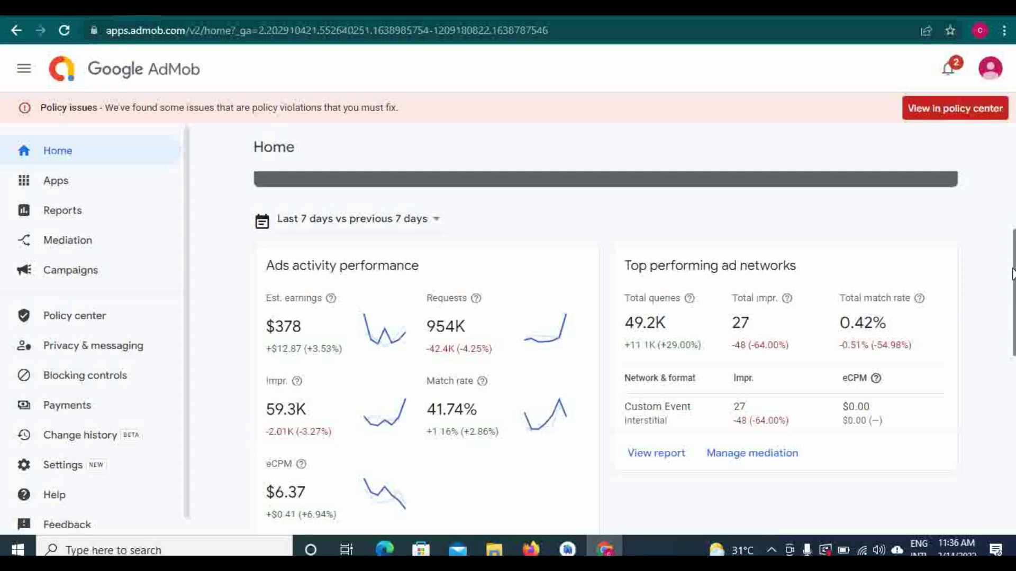
pyautogui.scroll(1, 1013, 262)
pyautogui.scroll(2, 1014, 258)
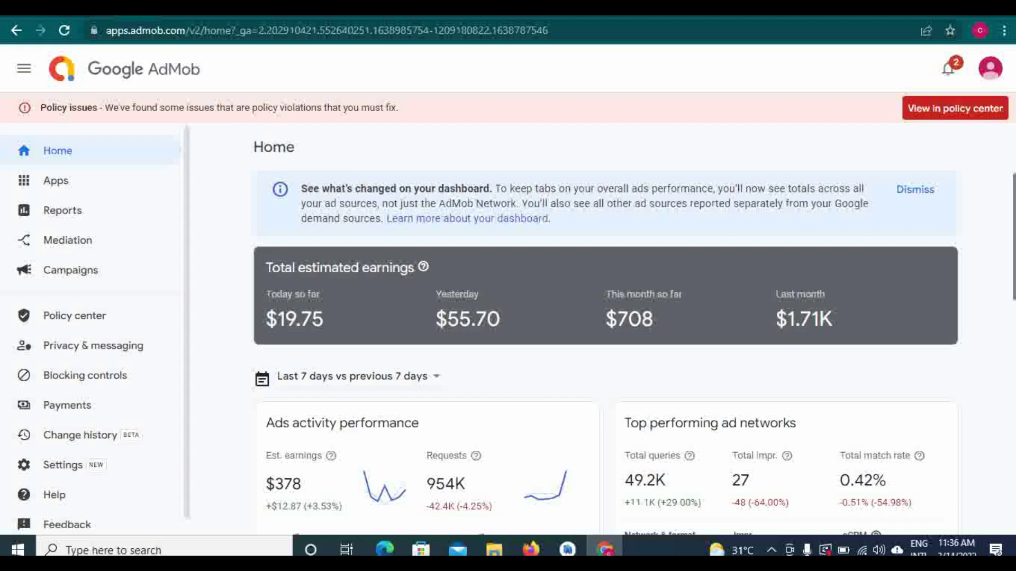